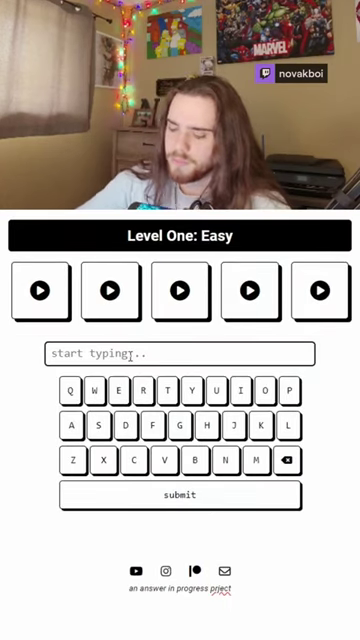
Submit the first Easy word, then hear and answer the second word
{"action": "left_click", "coordinate": [178, 496]}
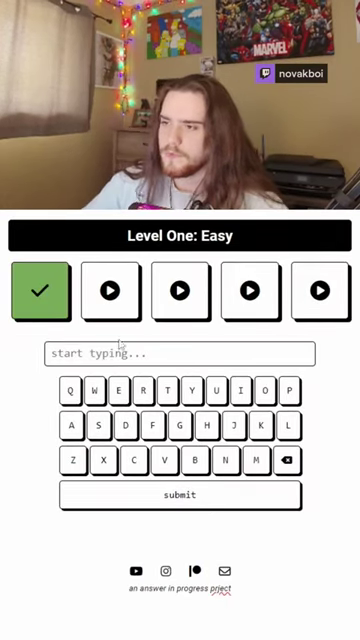
{"action": "left_click", "coordinate": [113, 292]}
{"action": "left_click", "coordinate": [120, 353]}
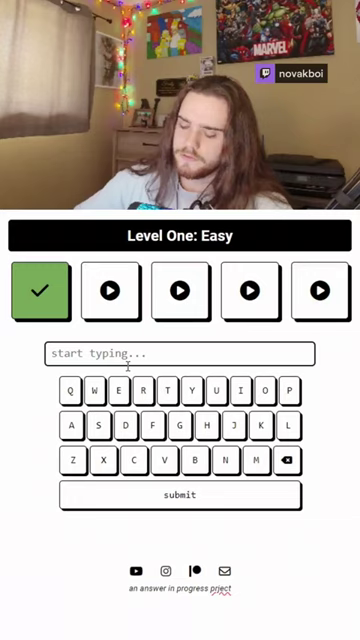
{"action": "type", "text": "BACKROUND"}
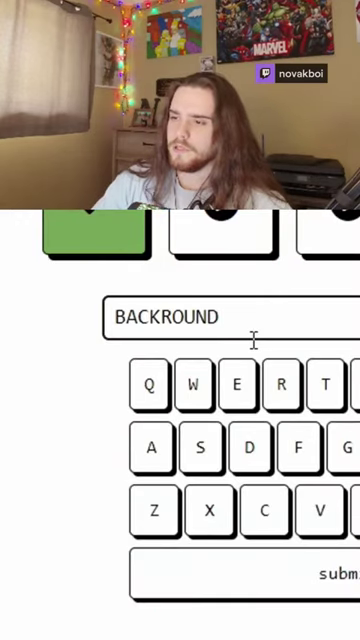
{"action": "left_click", "coordinate": [286, 585]}
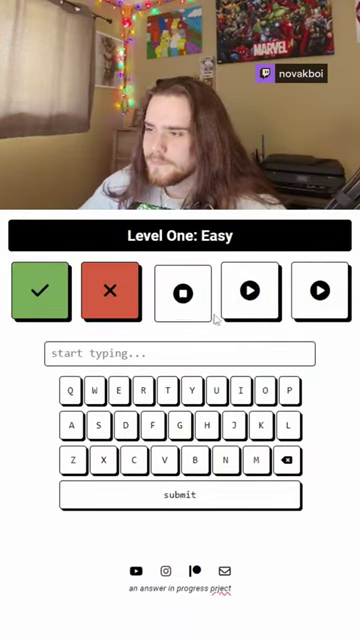
{"action": "type", "text": "SKING"}
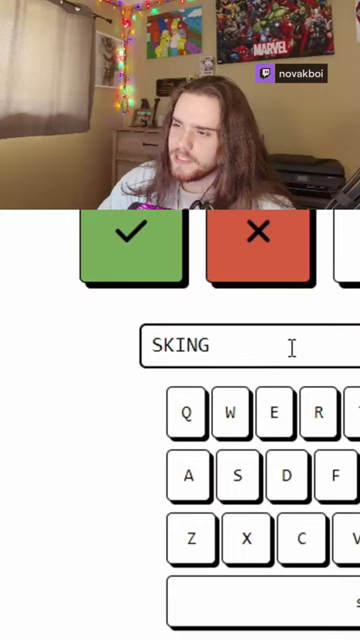
Answer the third, fourth and fifth Easy words and advance to Level Two: Medium
{"action": "key", "text": "Return"}
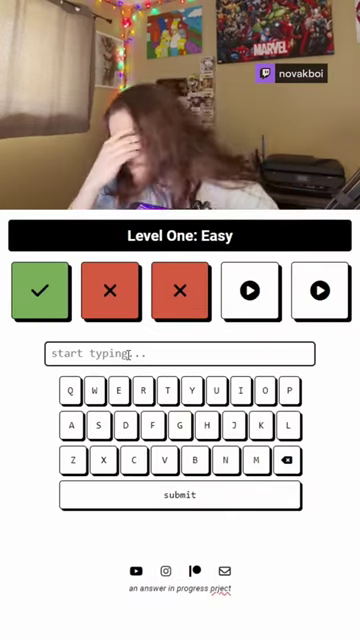
{"action": "type", "text": "GOOGL"}
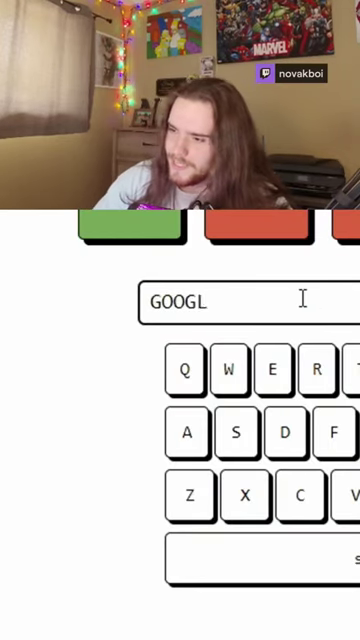
{"action": "key", "text": "BackSpace"}
{"action": "key", "text": "BackSpace"}
{"action": "key", "text": "BackSpace"}
{"action": "type", "text": "GGLES"}
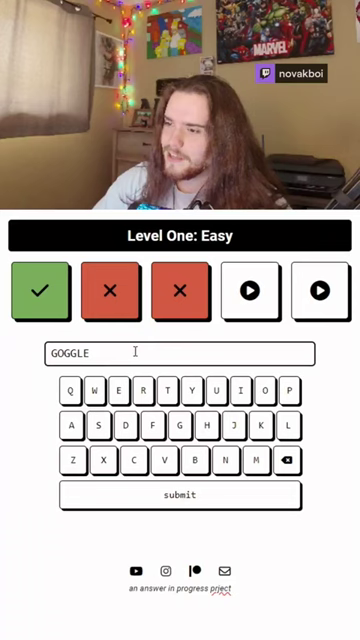
{"action": "key", "text": "Return"}
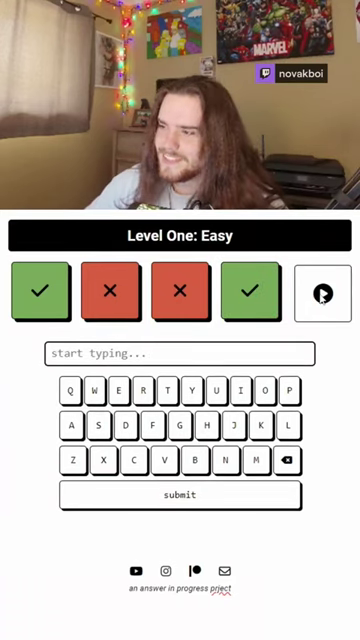
{"action": "type", "text": "CHARITA"}
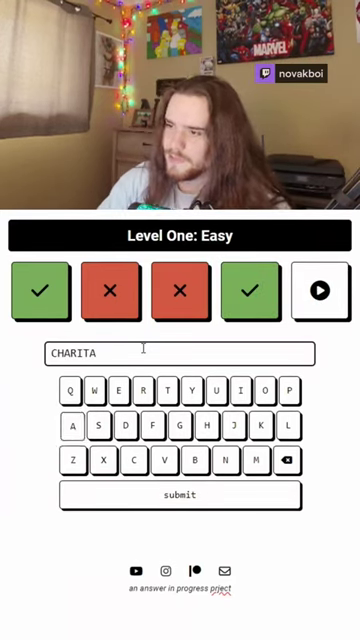
{"action": "key", "text": "Return"}
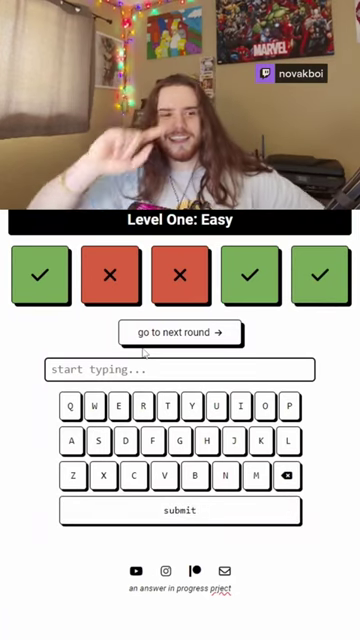
{"action": "left_click", "coordinate": [150, 335]}
Answer the first Medium word as INGOT and submit the second word's spelling
{"action": "left_click", "coordinate": [40, 290]}
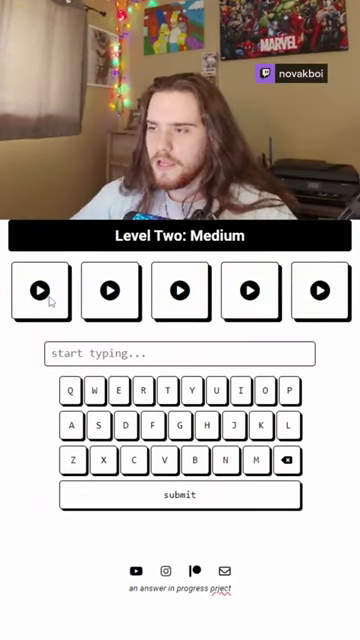
{"action": "left_click", "coordinate": [88, 352]}
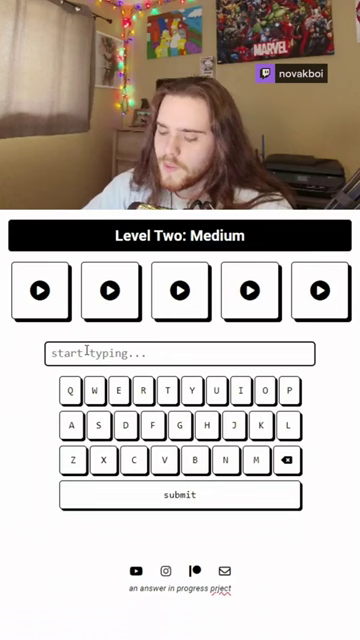
{"action": "type", "text": "INGOT"}
{"action": "left_click", "coordinate": [207, 495]}
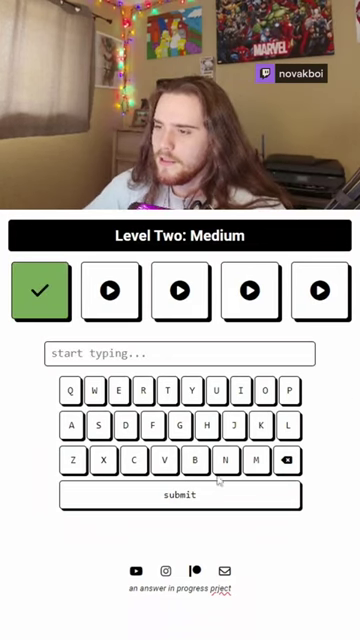
{"action": "left_click", "coordinate": [110, 290]}
{"action": "type", "text": "DRAMADARY"}
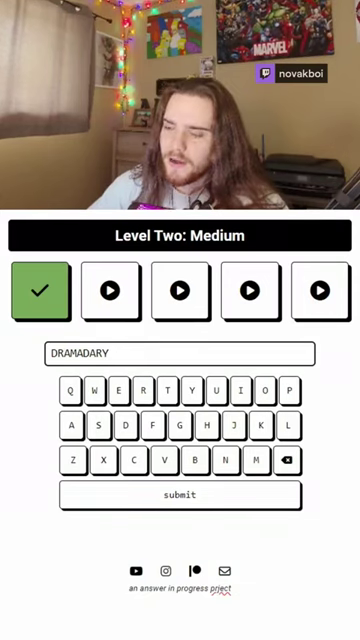
{"action": "left_click", "coordinate": [194, 496]}
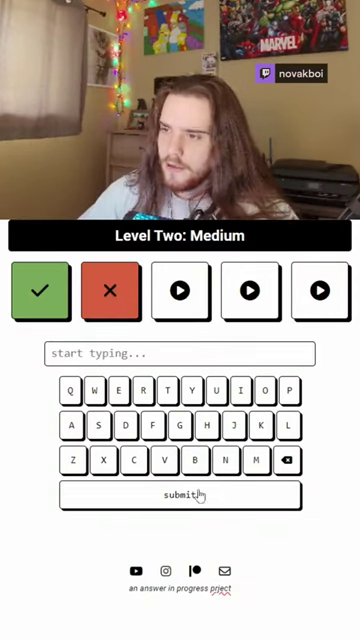
Answer the remaining words, including BRETHEREN and VIVACIOUS, to finish the Medium round
{"action": "left_click", "coordinate": [182, 291]}
{"action": "left_click", "coordinate": [130, 353]}
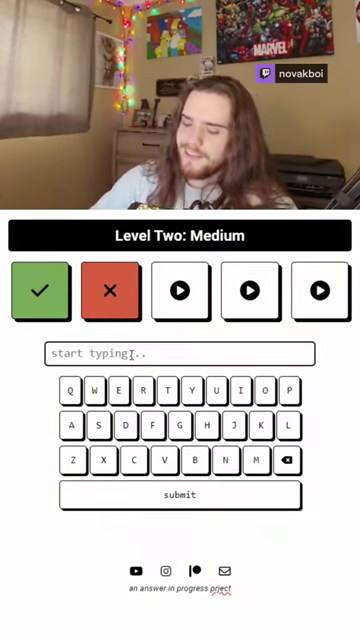
{"action": "type", "text": "BRETH"}
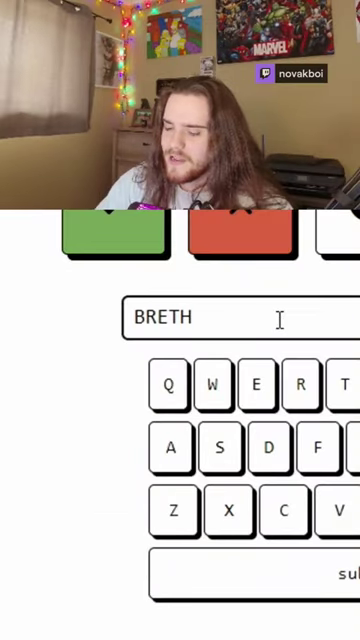
{"action": "type", "text": "EREN"}
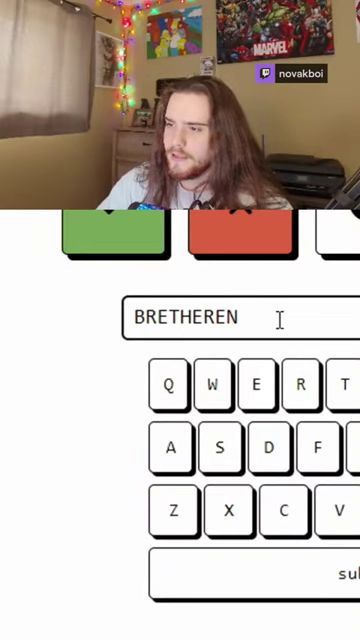
{"action": "left_click", "coordinate": [345, 575]}
{"action": "left_click", "coordinate": [250, 290]}
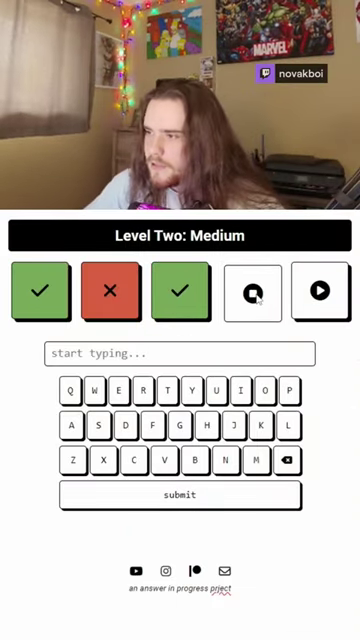
{"action": "type", "text": "VIVA"}
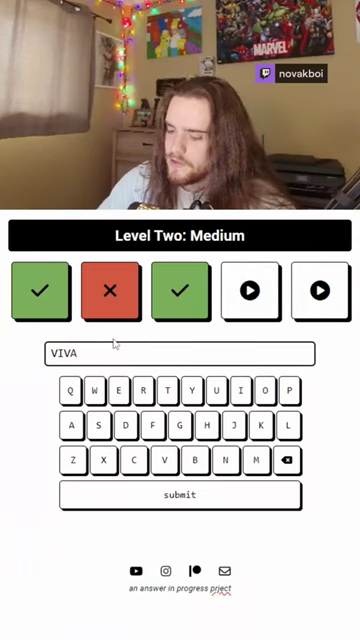
{"action": "type", "text": "CIOUS"}
{"action": "key", "text": "Return"}
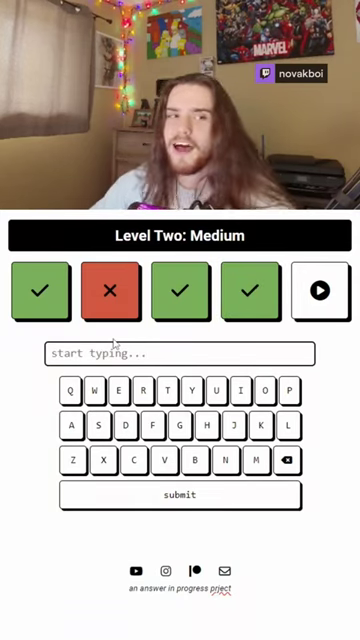
{"action": "type", "text": "JUVIN"}
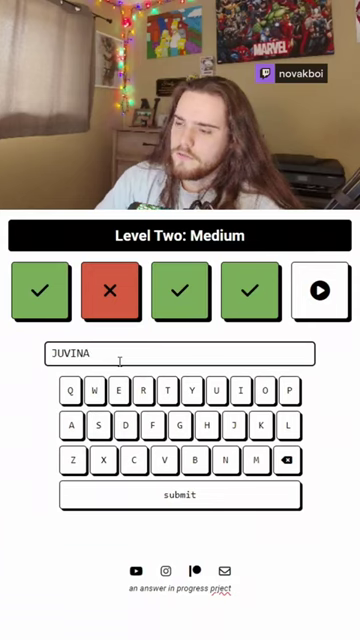
{"action": "type", "text": "A"}
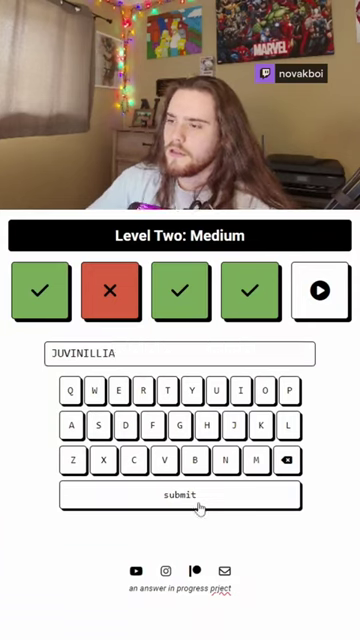
{"action": "left_click", "coordinate": [199, 498]}
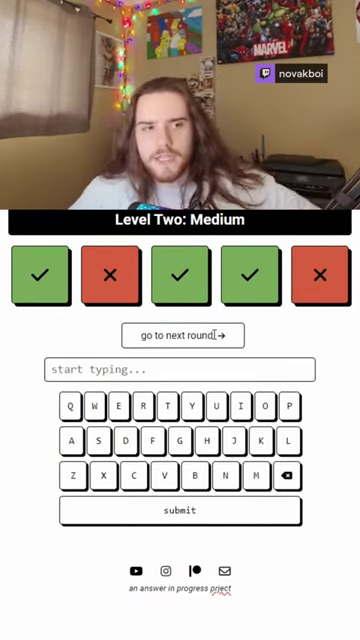